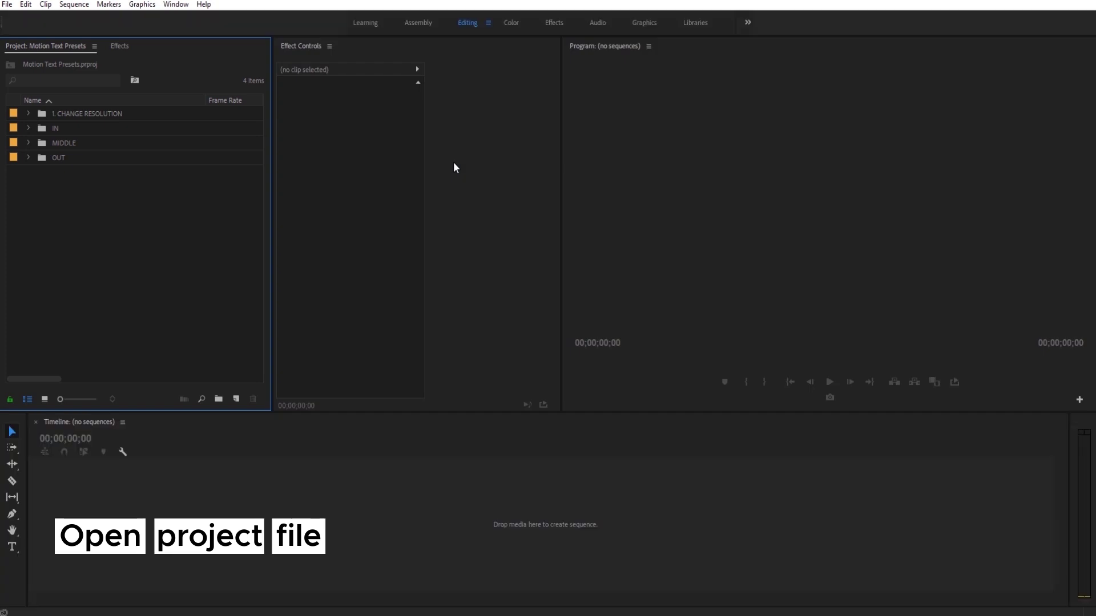
# Save the project over Motion Text Presets.prproj, confirming the replacement
pyautogui.click(8, 6)
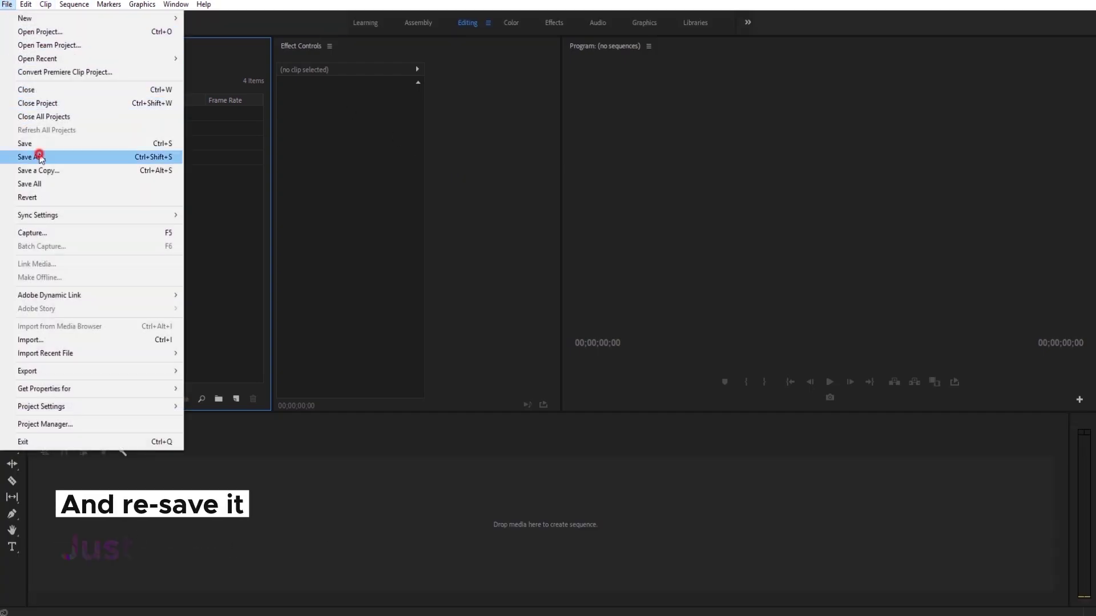
pyautogui.click(41, 151)
pyautogui.click(181, 120)
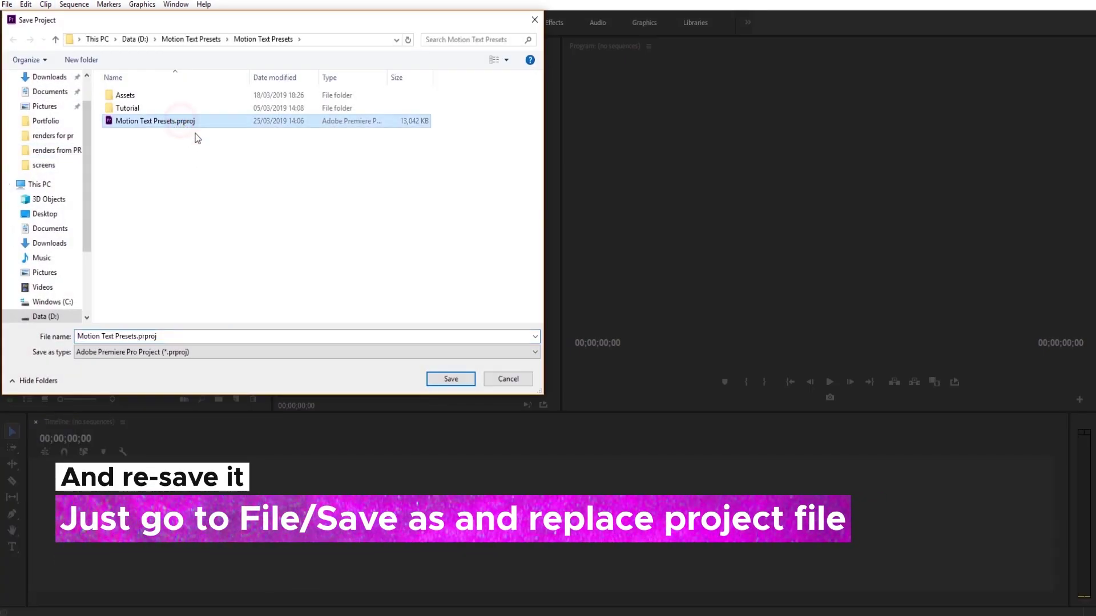
pyautogui.click(451, 380)
pyautogui.click(604, 324)
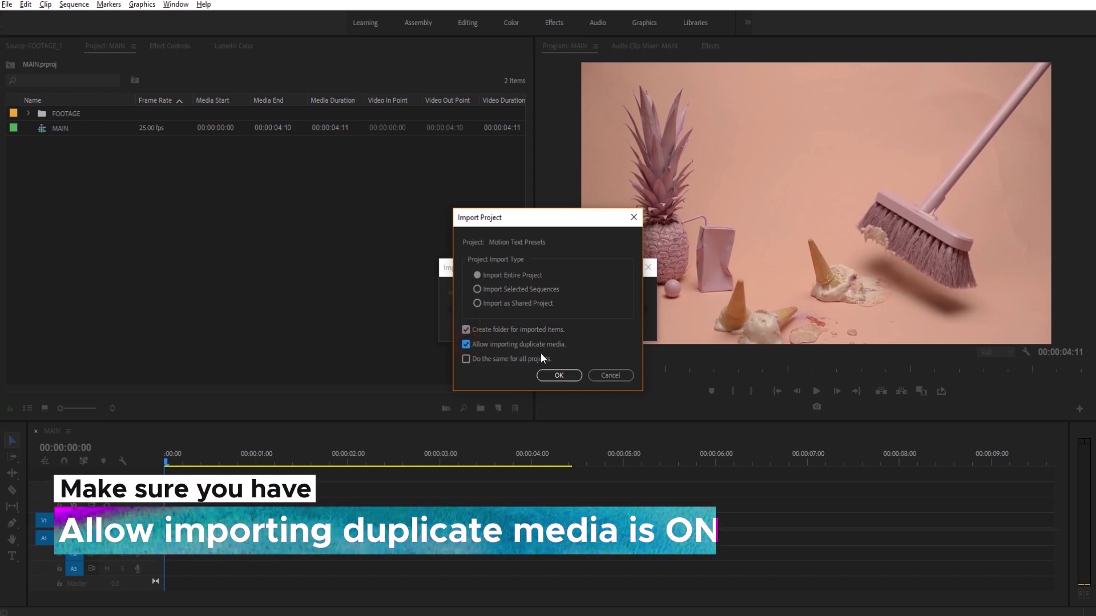
# Import the presets project into MAIN with 'Allow importing duplicate media' kept on
pyautogui.click(557, 375)
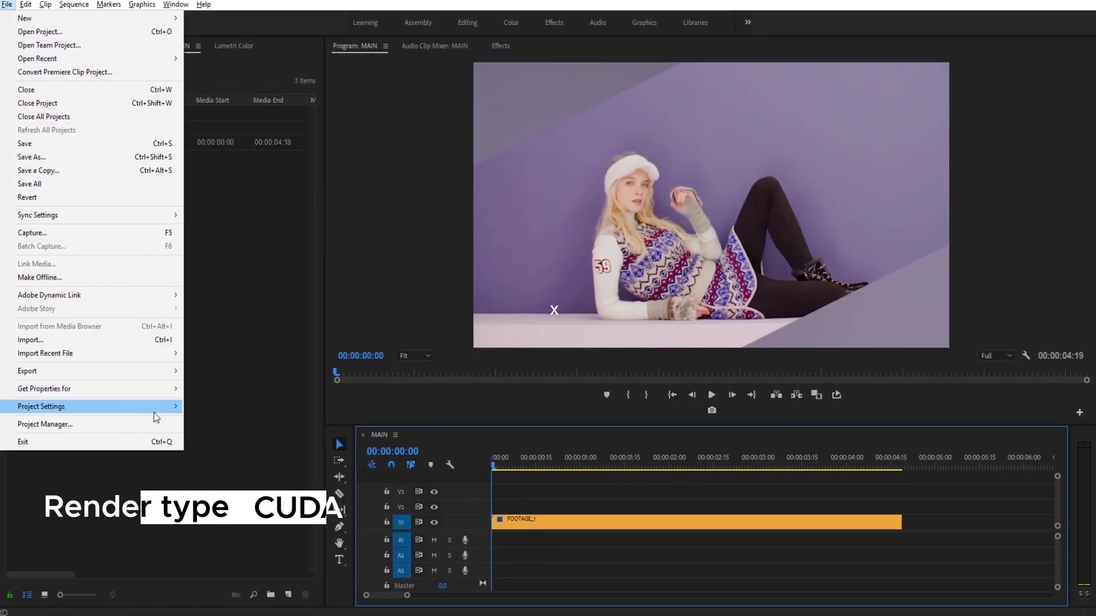
# Keep the project renderer on CUDA and turn off 'Insert sequences as nests'
pyautogui.moveTo(95, 406)
pyautogui.click(206, 408)
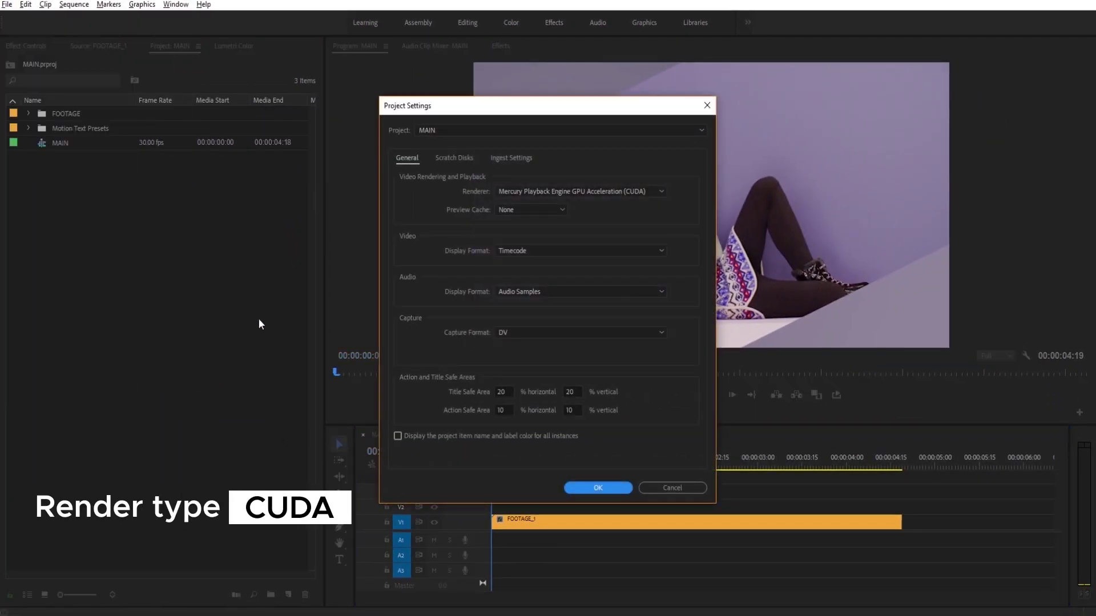
pyautogui.click(567, 192)
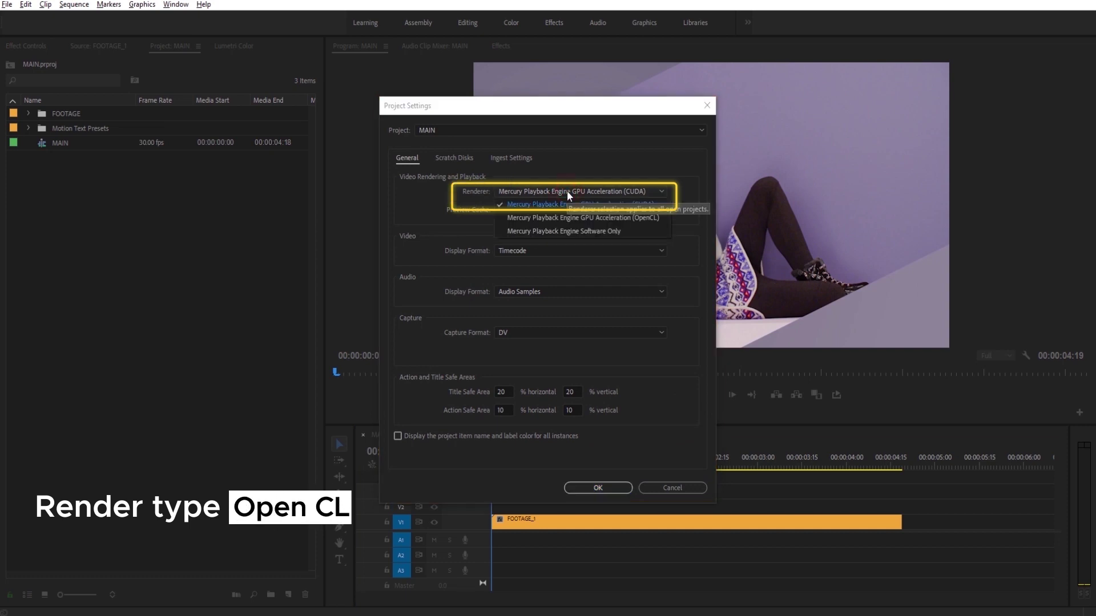
pyautogui.click(570, 205)
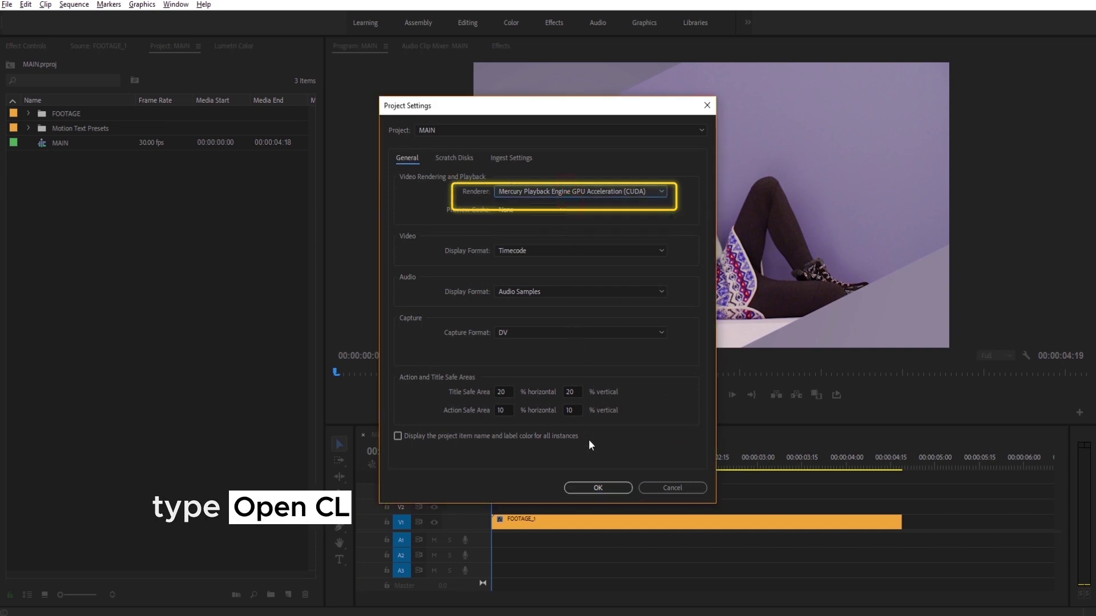
pyautogui.click(596, 488)
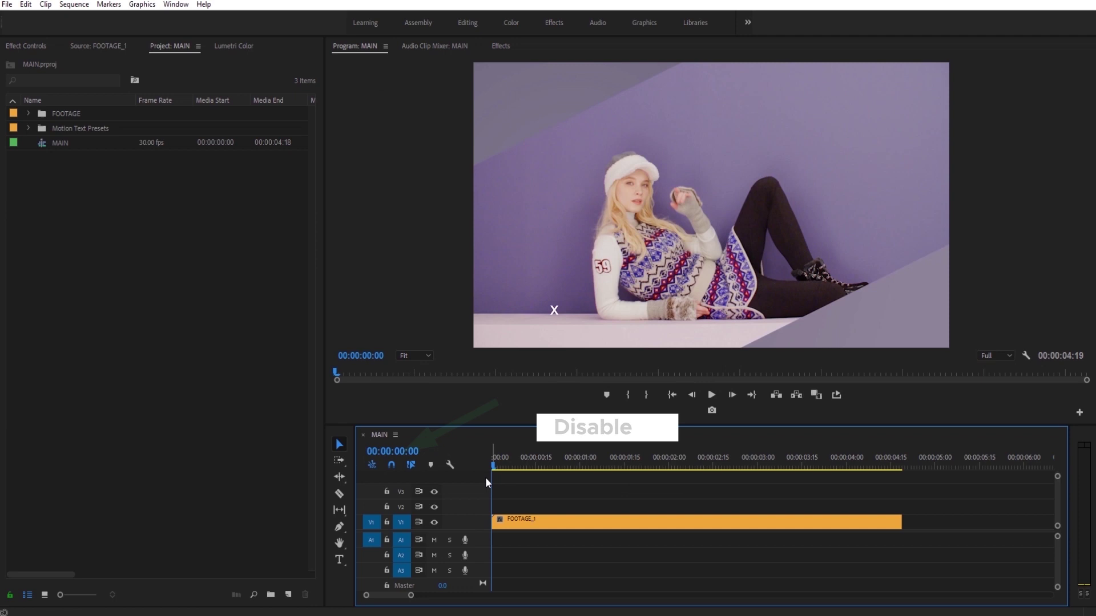
pyautogui.click(374, 465)
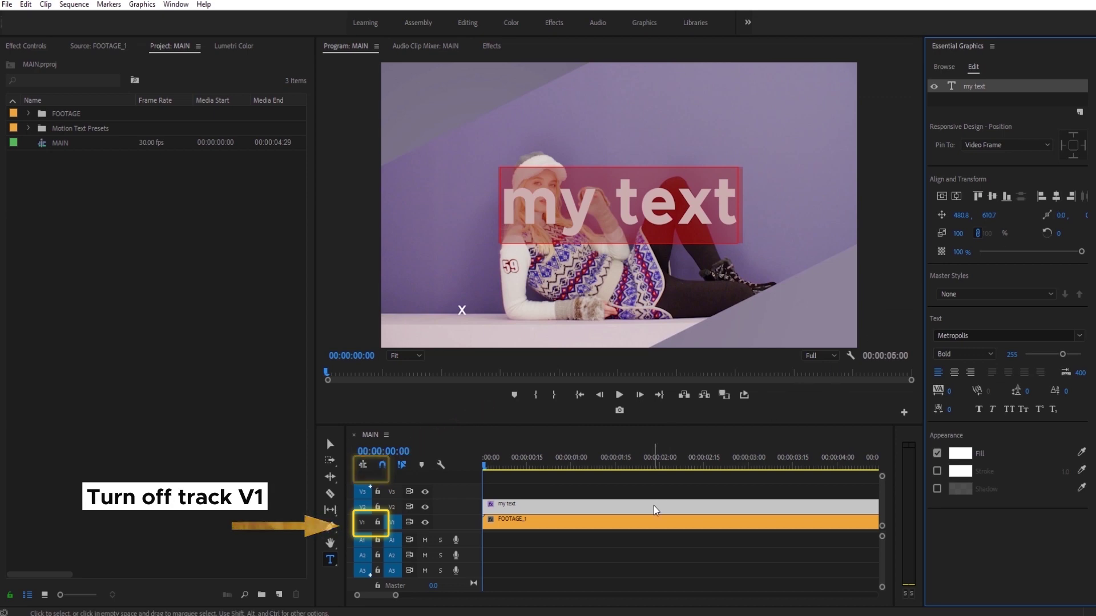
# Nest the title clip into a sequence named 'text'
pyautogui.rightClick(655, 510)
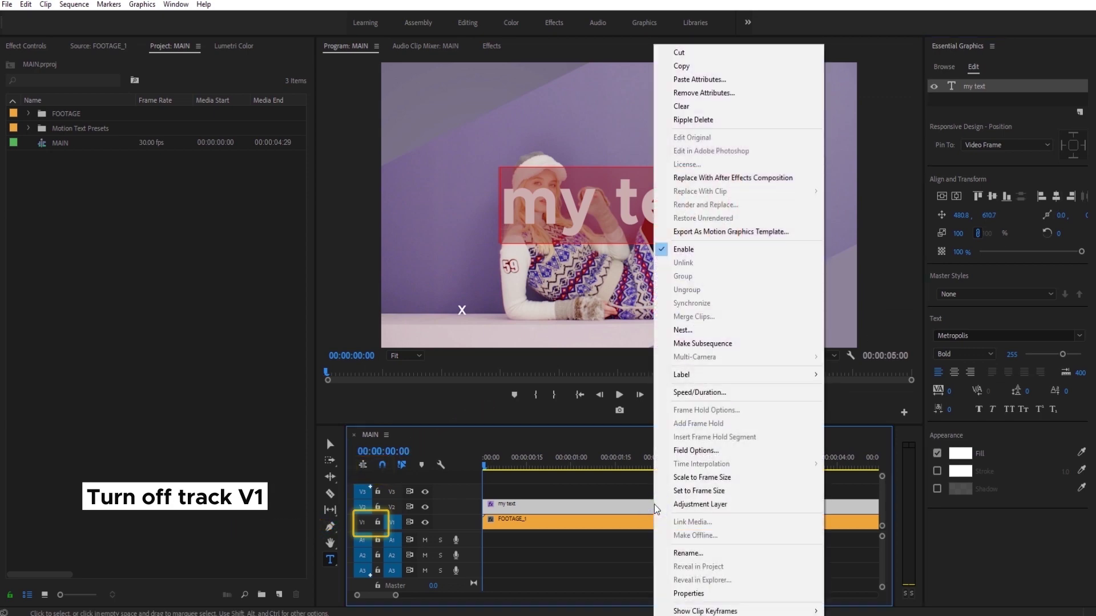
pyautogui.click(690, 331)
pyautogui.write('text')
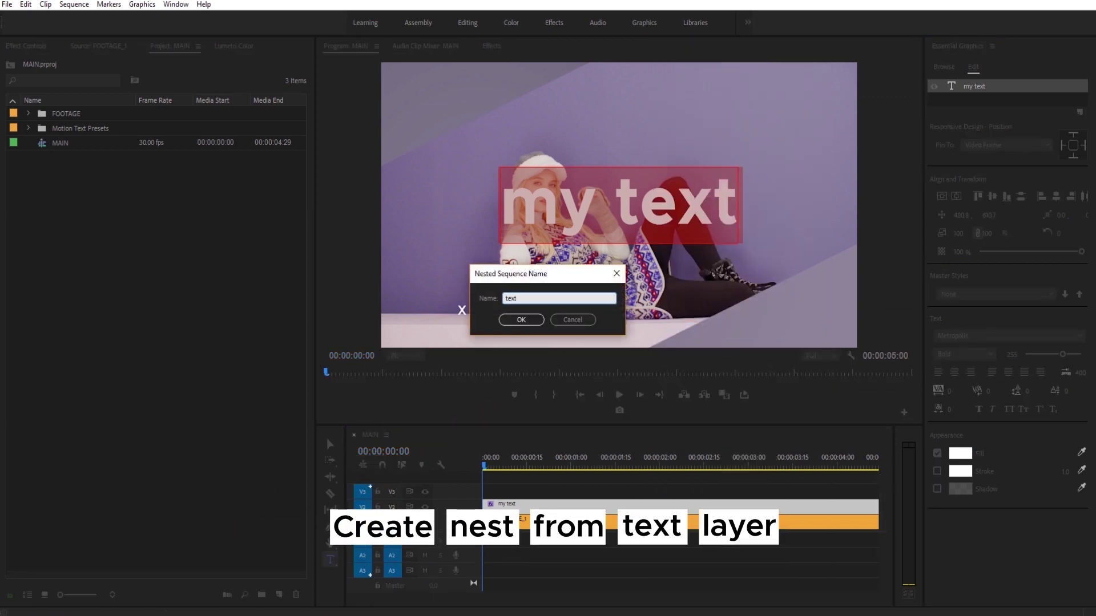
pyautogui.press('Return')
# Open the 'text' nest and show the Motion Text Presets bin in Icon View
pyautogui.doubleClick(660, 509)
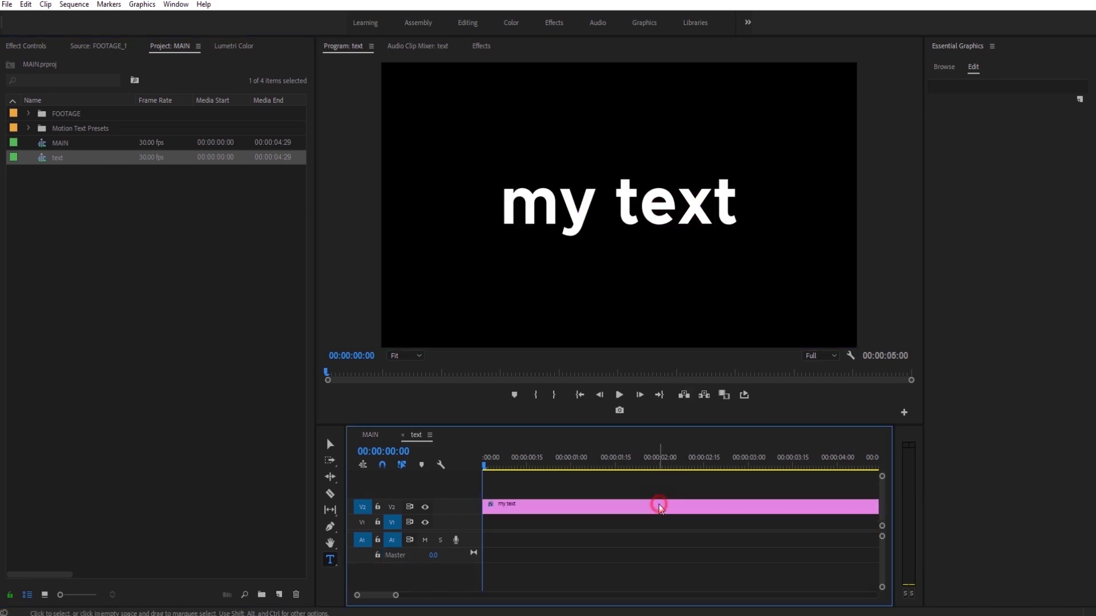
pyautogui.click(44, 595)
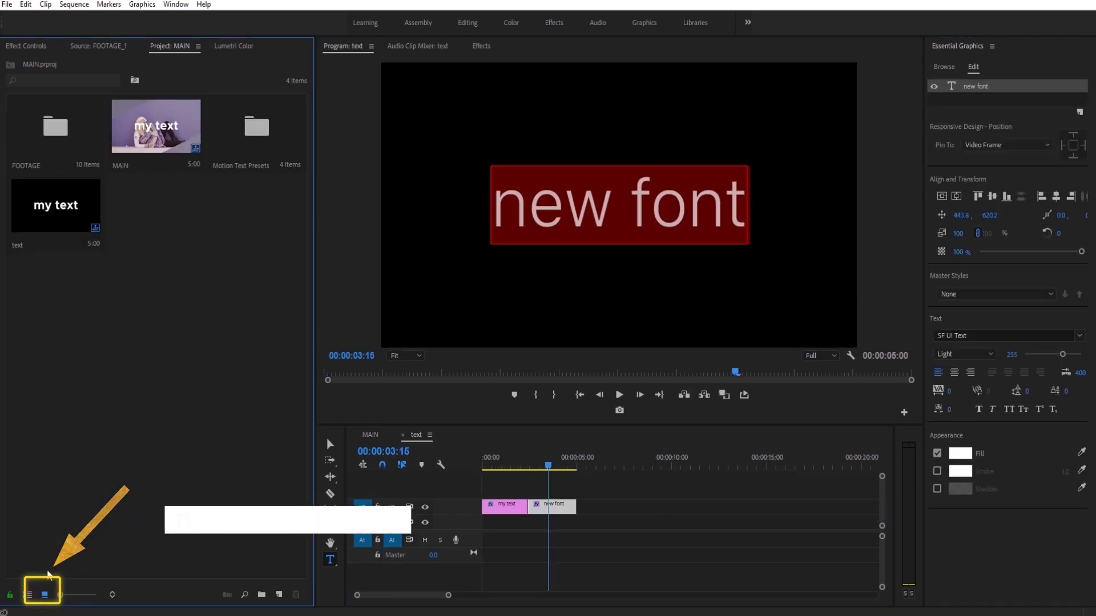
pyautogui.doubleClick(251, 129)
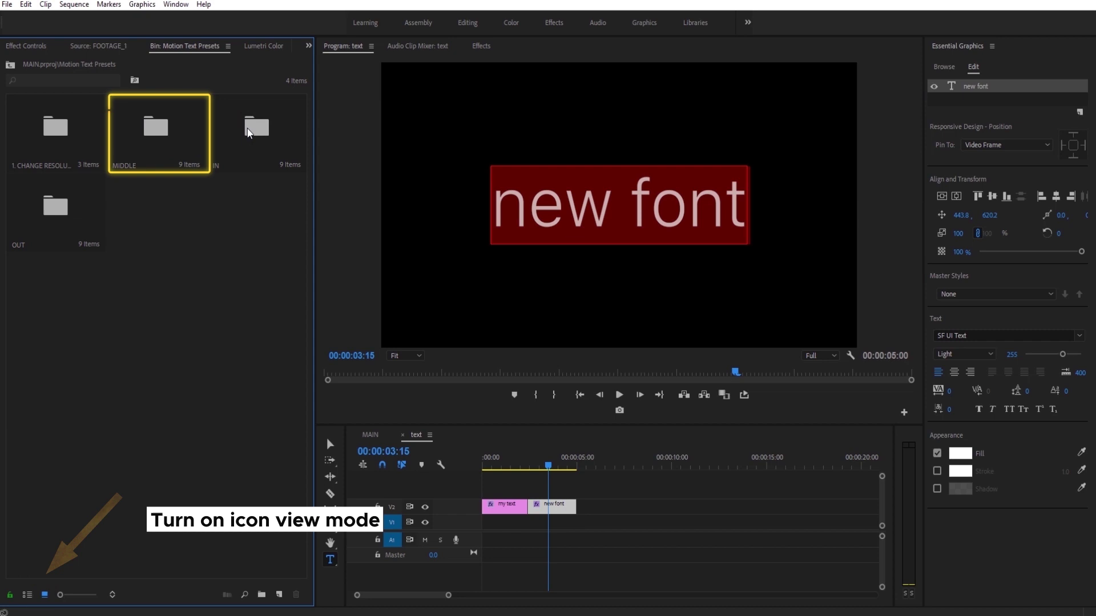
# Drop the MIDDLE > FLAT > Elastic 'Flat down' preset over the 'my text'/'new font' cut
pyautogui.doubleClick(179, 137)
pyautogui.doubleClick(254, 289)
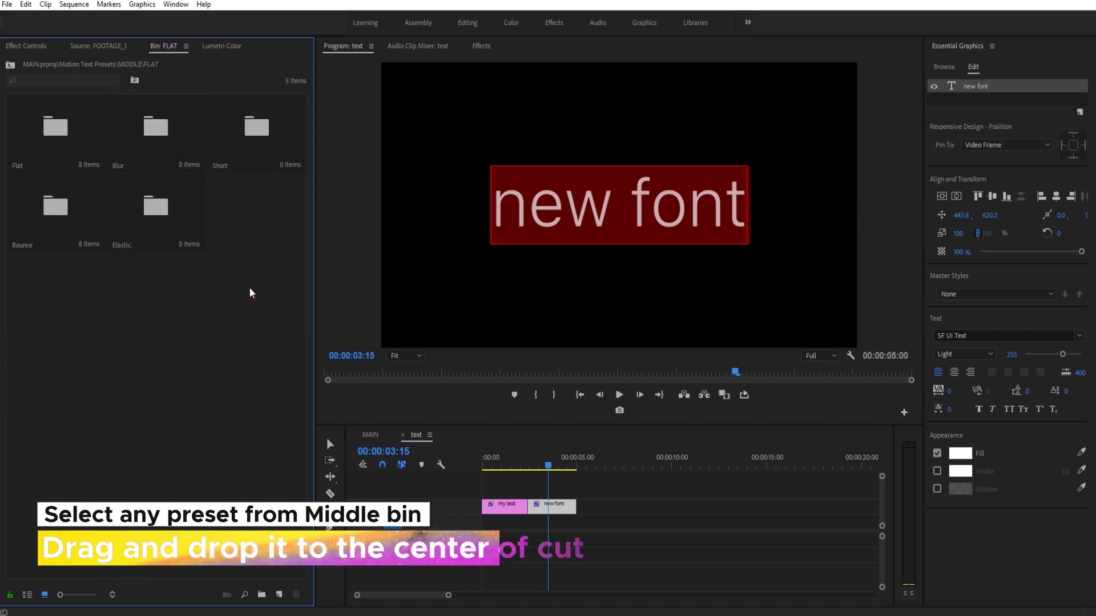
pyautogui.doubleClick(139, 206)
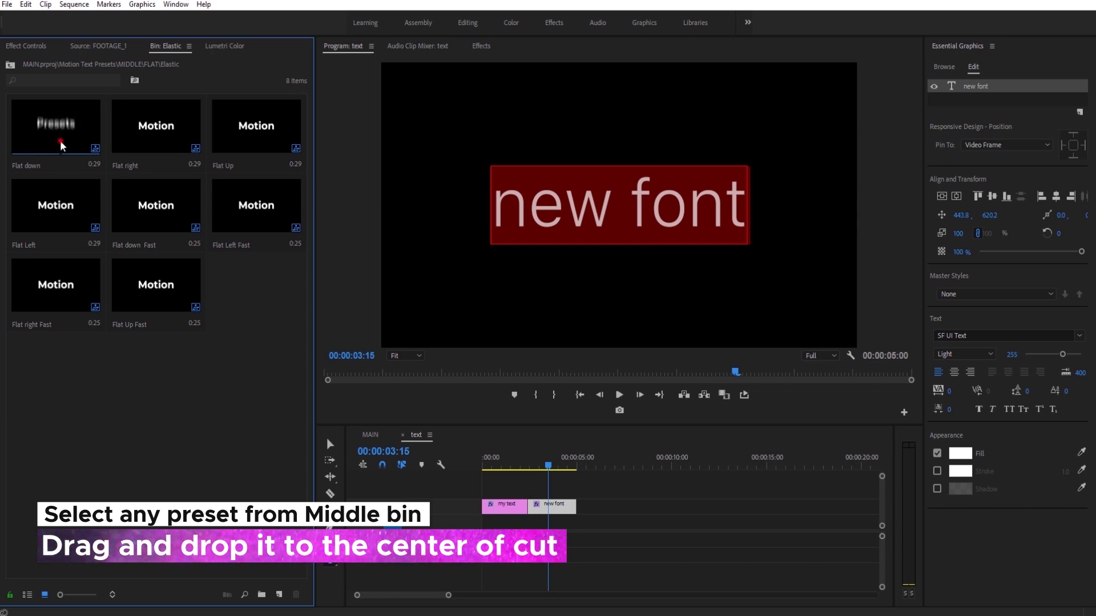
pyautogui.moveTo(519, 470); pyautogui.dragTo(532, 490)
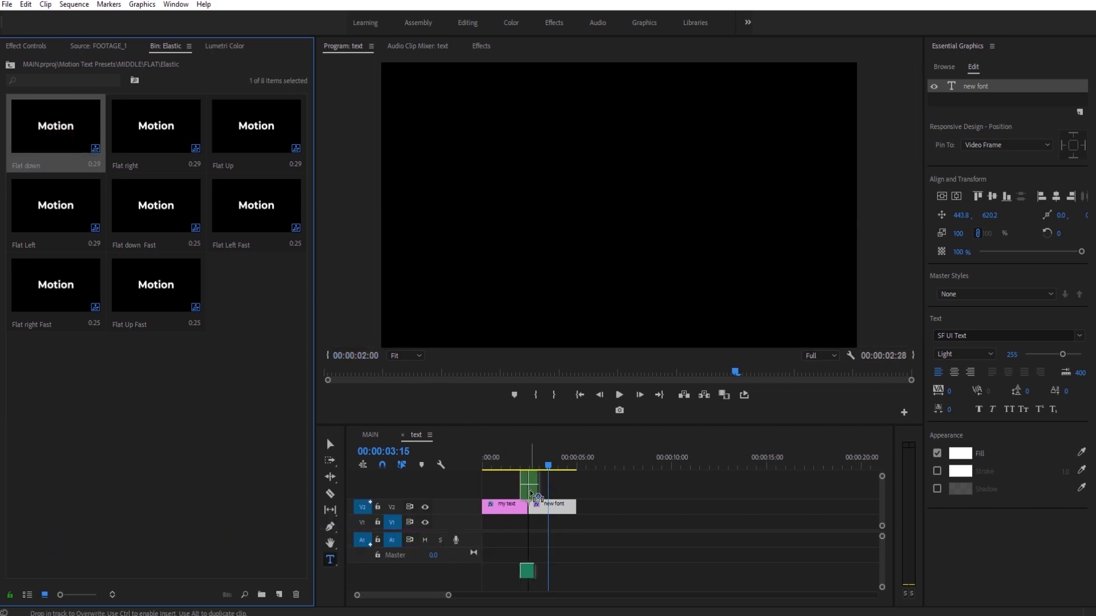
pyautogui.click(10, 65)
pyautogui.click(9, 65)
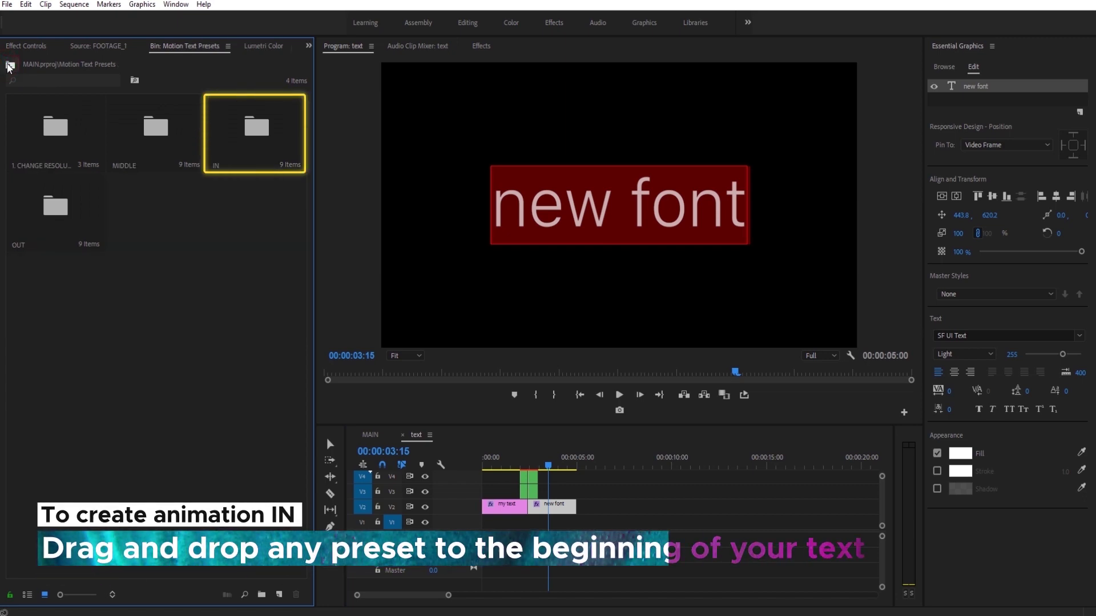
# Add the IN > FLAT > Blur 'Flat Left' preset at the start of the text sequence
pyautogui.click(226, 126)
pyautogui.doubleClick(226, 128)
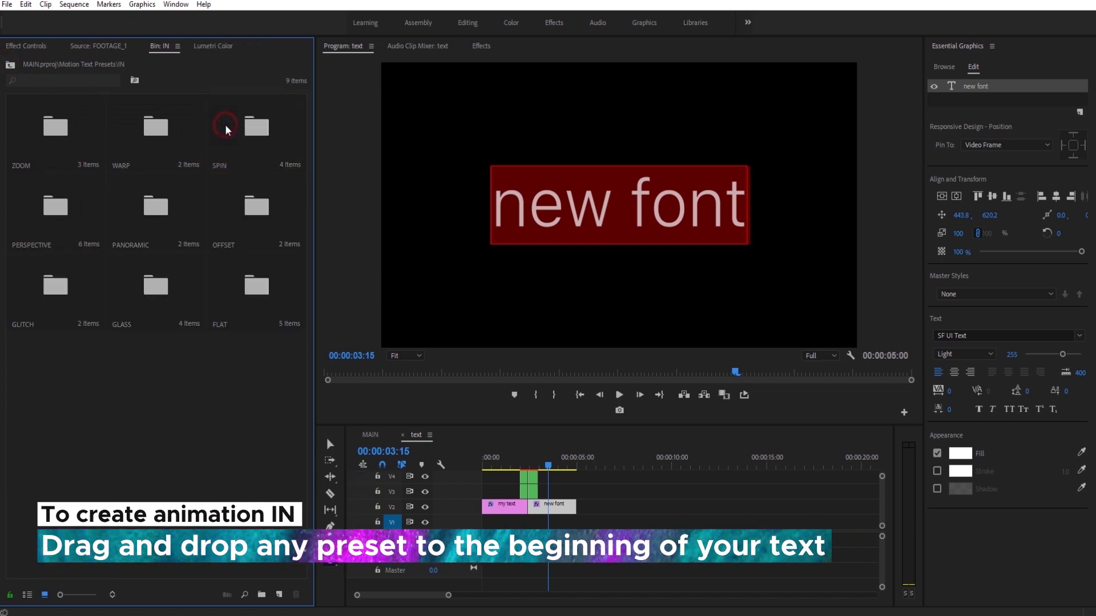
pyautogui.doubleClick(244, 282)
pyautogui.doubleClick(137, 139)
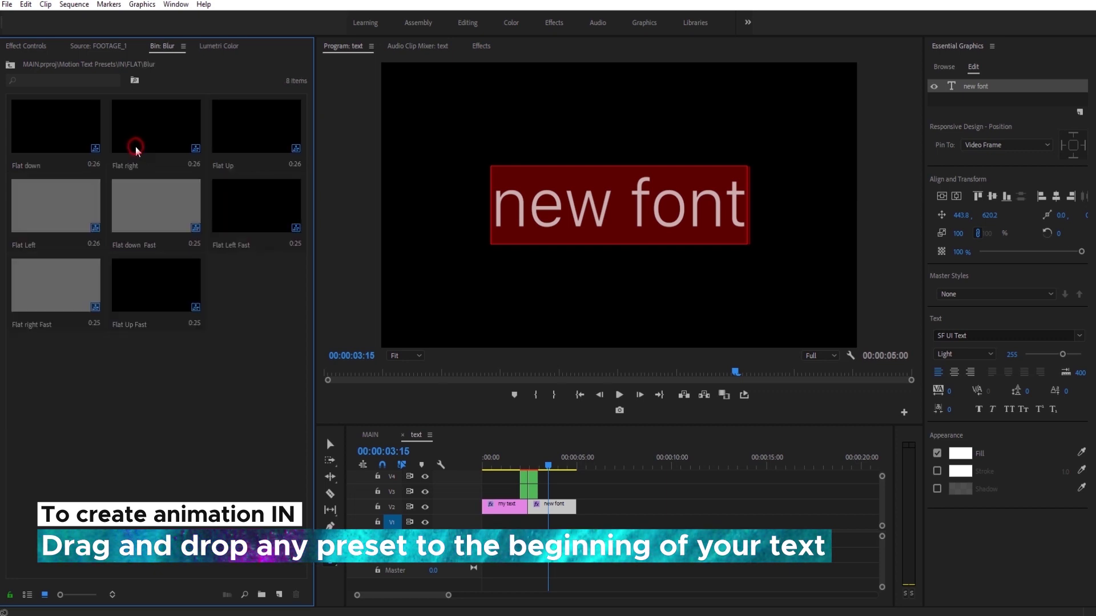
pyautogui.moveTo(50, 213); pyautogui.dragTo(487, 494)
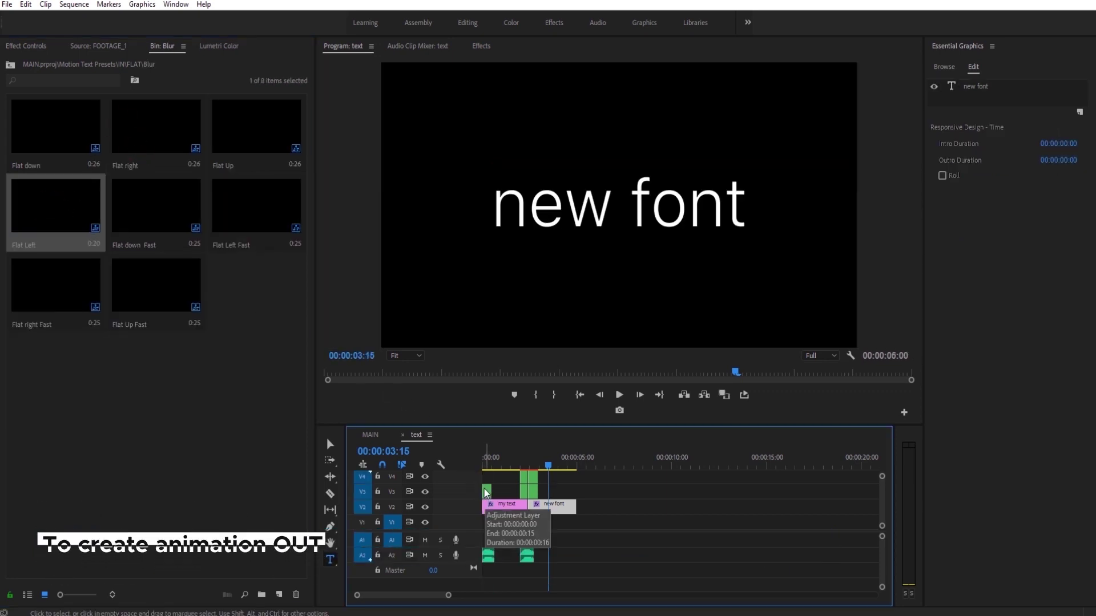
pyautogui.click(10, 65)
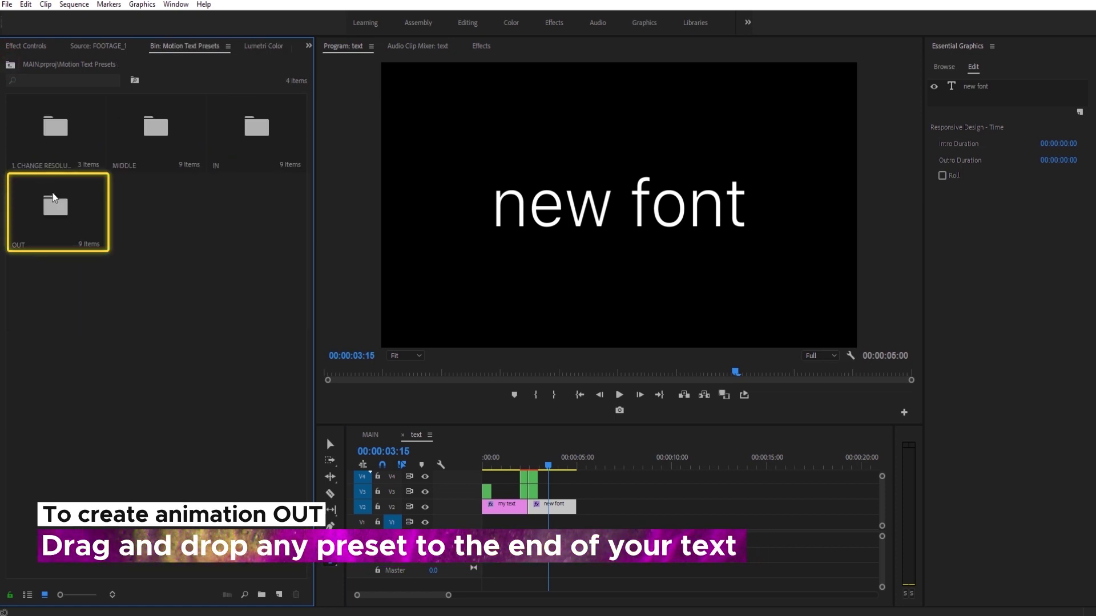
# Place the OUT > OFFSET > Easy 'Easy - Right' preset on V4 at the end of 'new font'
pyautogui.doubleClick(53, 198)
pyautogui.doubleClick(255, 216)
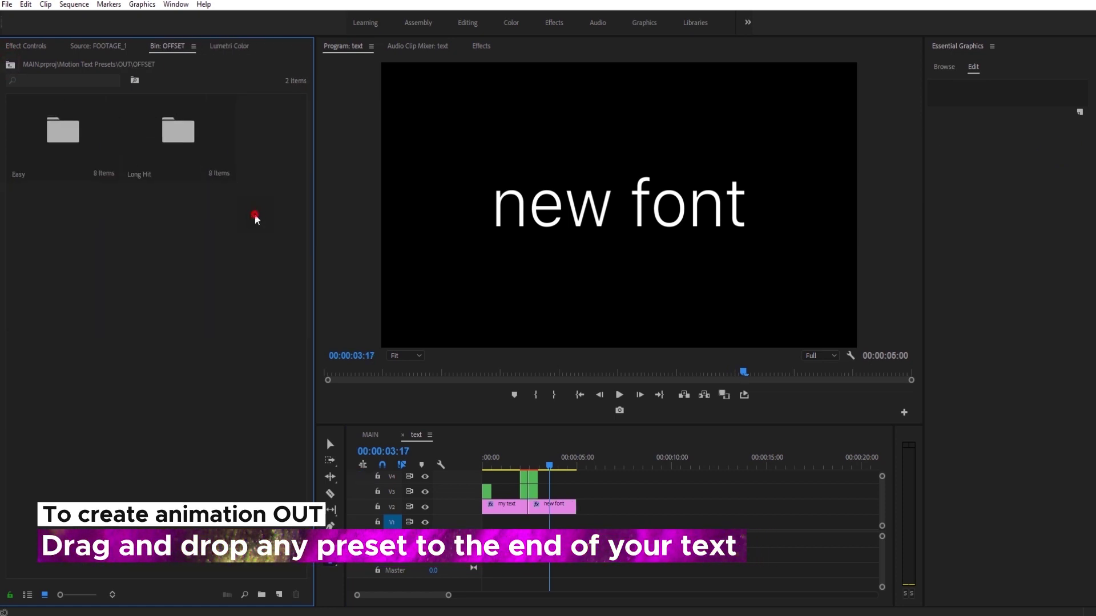
pyautogui.doubleClick(70, 152)
pyautogui.moveTo(52, 201)
pyautogui.mouseDown()
pyautogui.moveTo(228, 269)
pyautogui.moveTo(484, 417)
pyautogui.mouseUp()
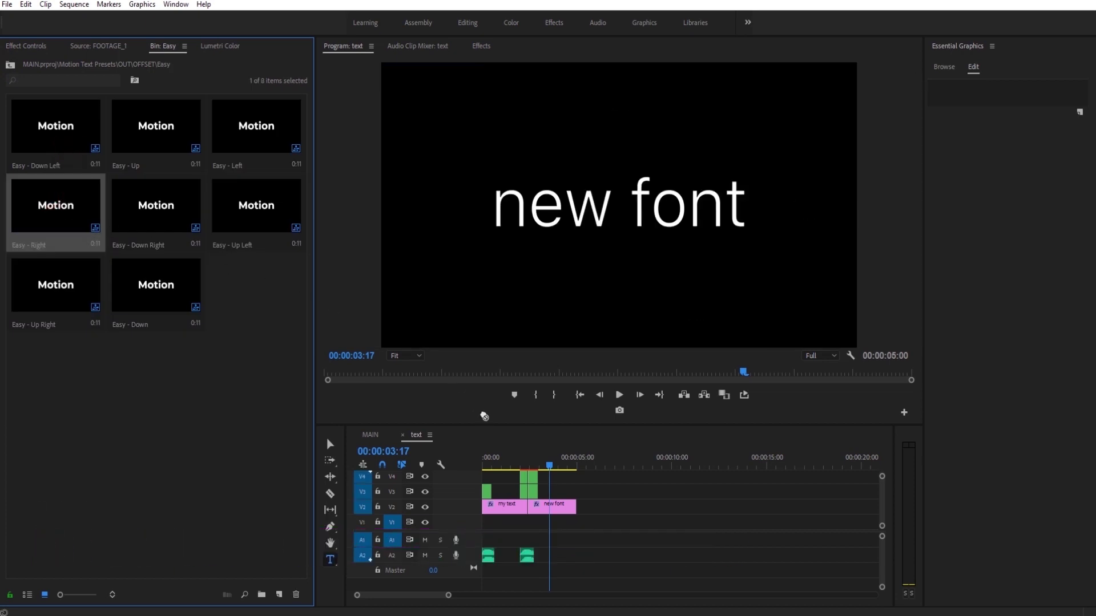
pyautogui.moveTo(562, 473); pyautogui.dragTo(578, 489)
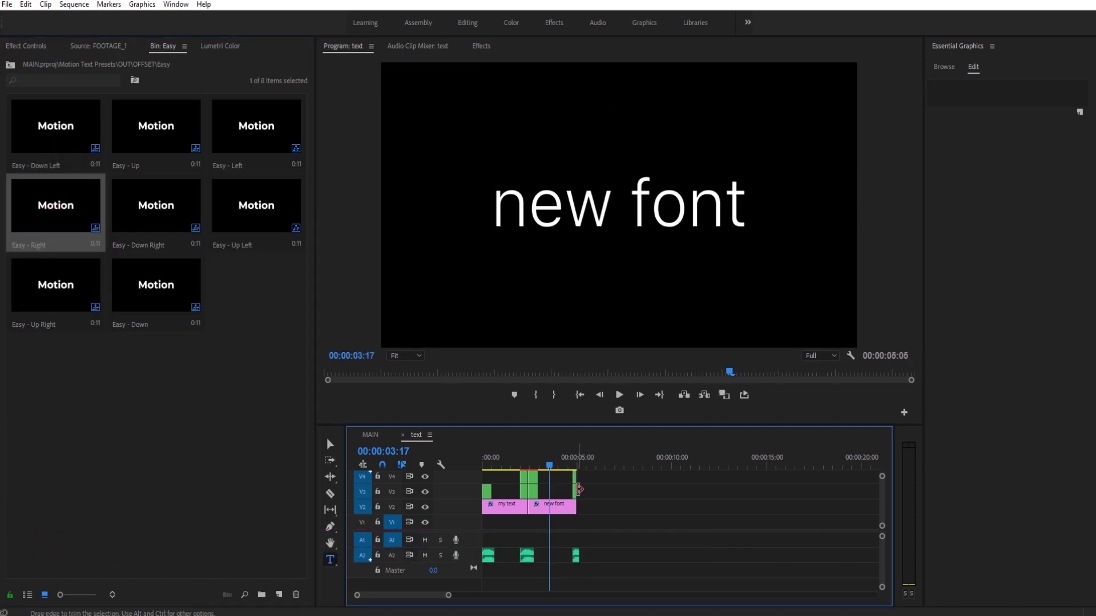
# Play the MAIN sequence to watch the titles animate, then stop playback
pyautogui.click(370, 435)
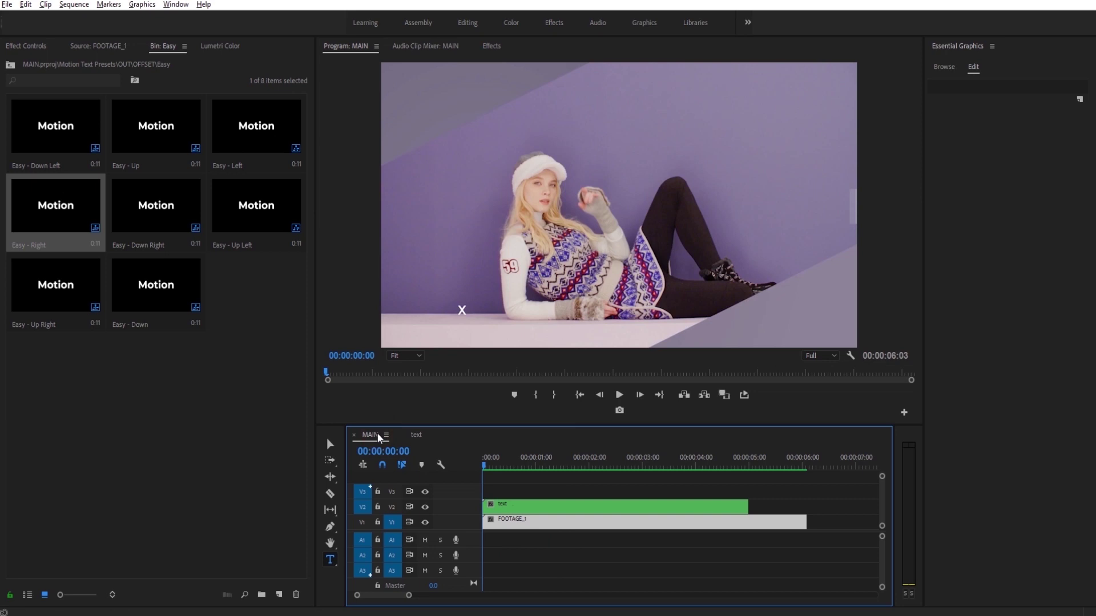
pyautogui.click(620, 395)
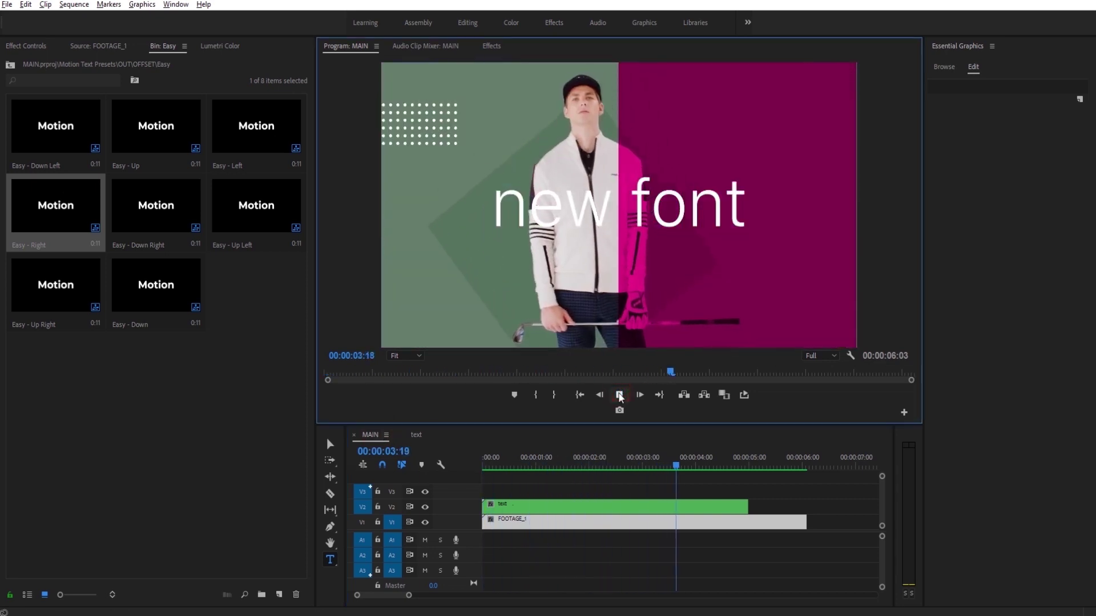
pyautogui.click(620, 396)
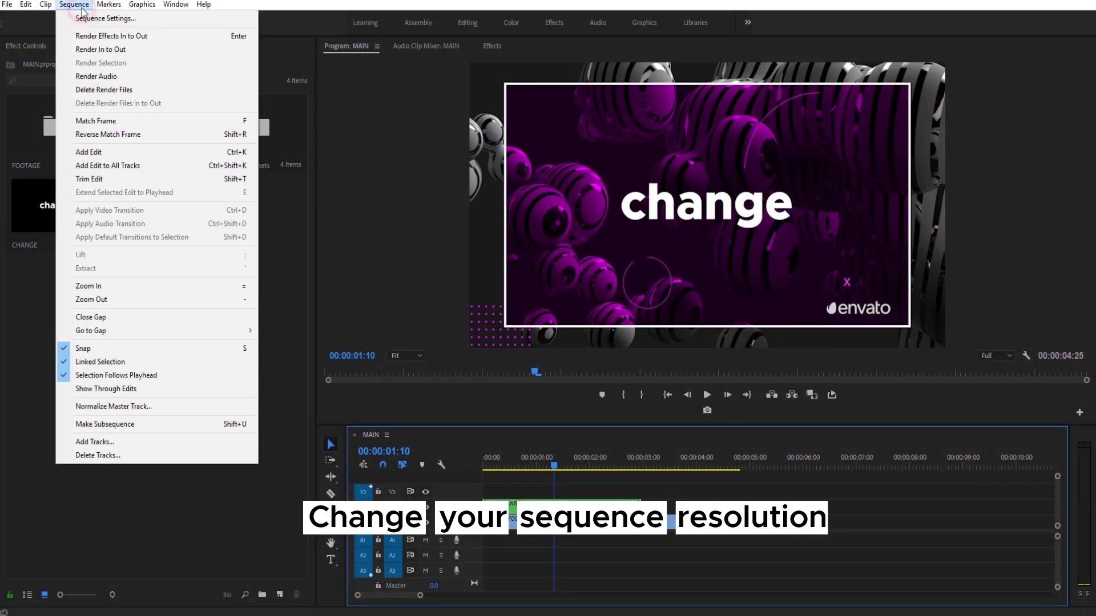
# Check MAIN's sequence settings and open CHANGE RESOLUTION > Adjustment Layer as a sequence
pyautogui.click(86, 18)
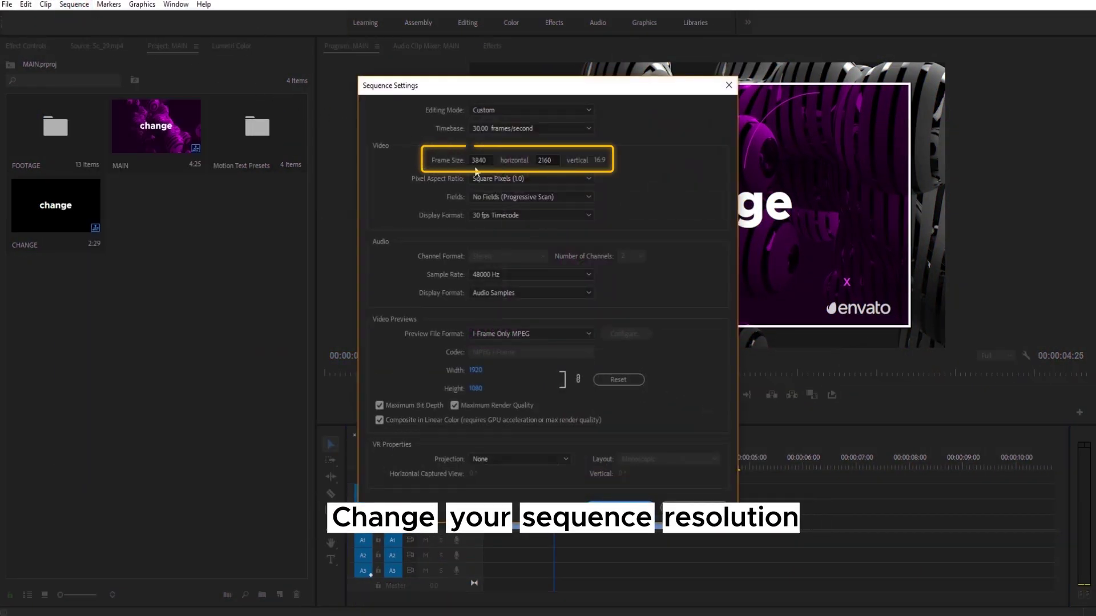
pyautogui.click(626, 508)
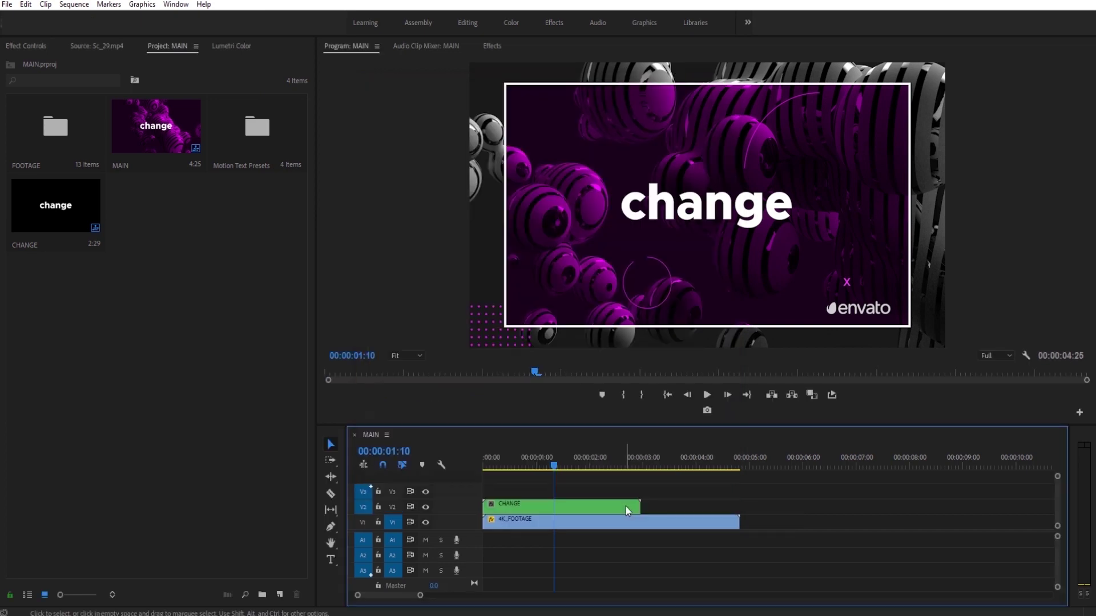
pyautogui.doubleClick(247, 130)
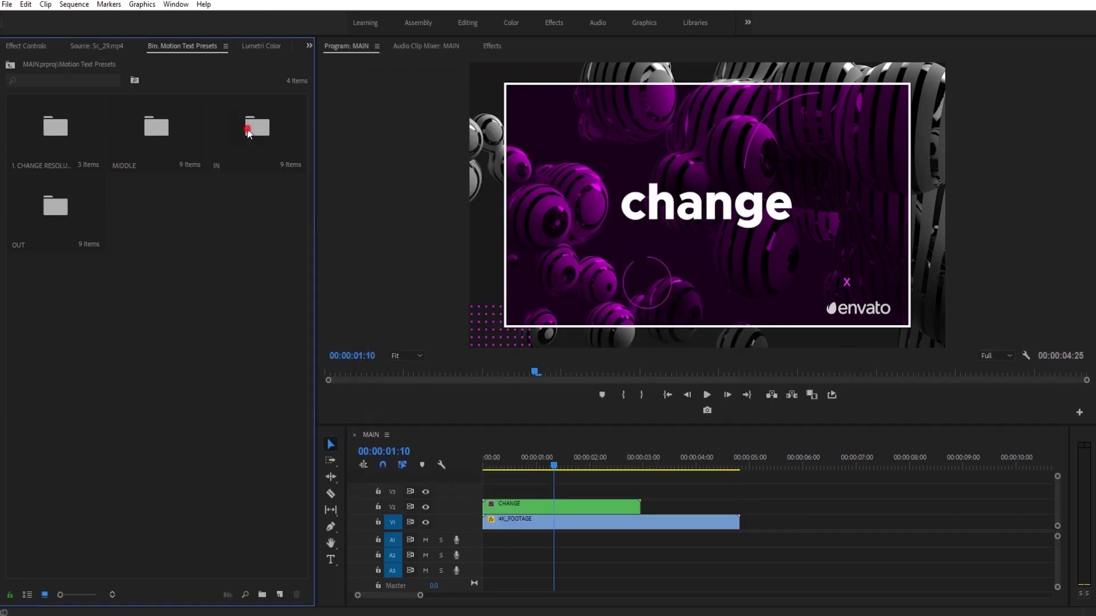
pyautogui.doubleClick(86, 128)
pyautogui.doubleClick(72, 131)
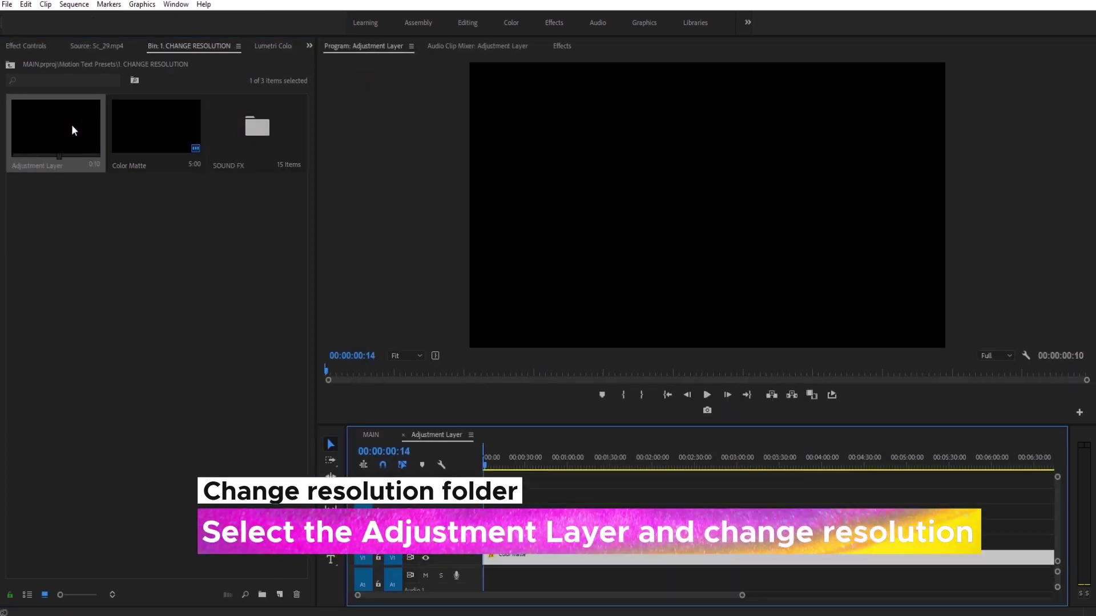
# Set the Adjustment Layer sequence frame size to 3840 x 2160
pyautogui.click(74, 4)
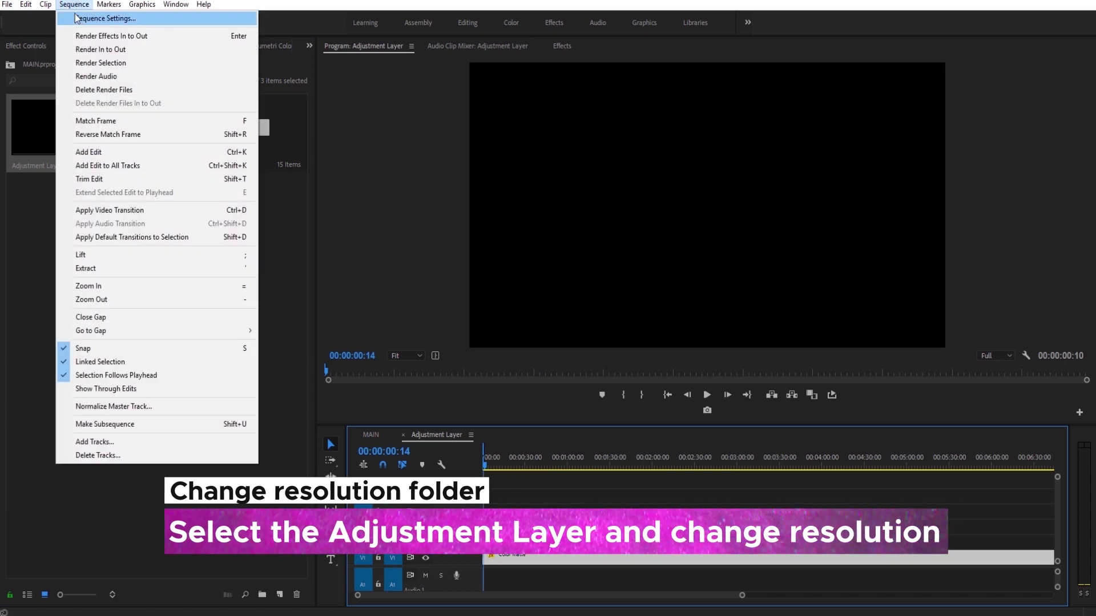
pyautogui.doubleClick(477, 159)
pyautogui.write('3840')
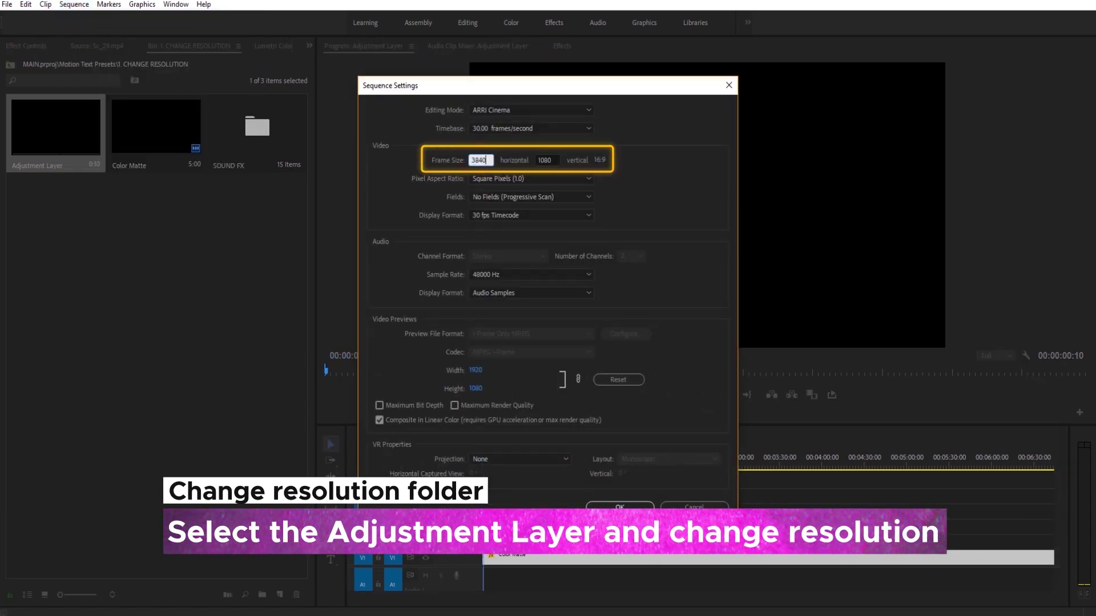
pyautogui.press('Tab')
pyautogui.write('2160')
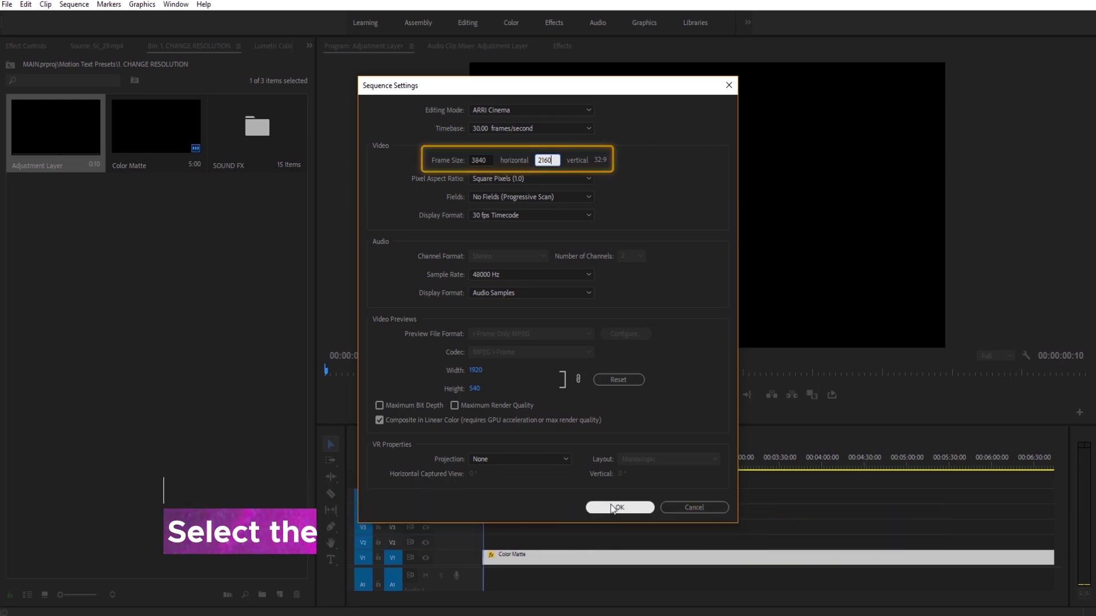
pyautogui.click(616, 505)
# Drop the MIDDLE > SPIN > Center 'Left' preset on V3 at the change/resolution cut, then play MAIN
pyautogui.click(403, 435)
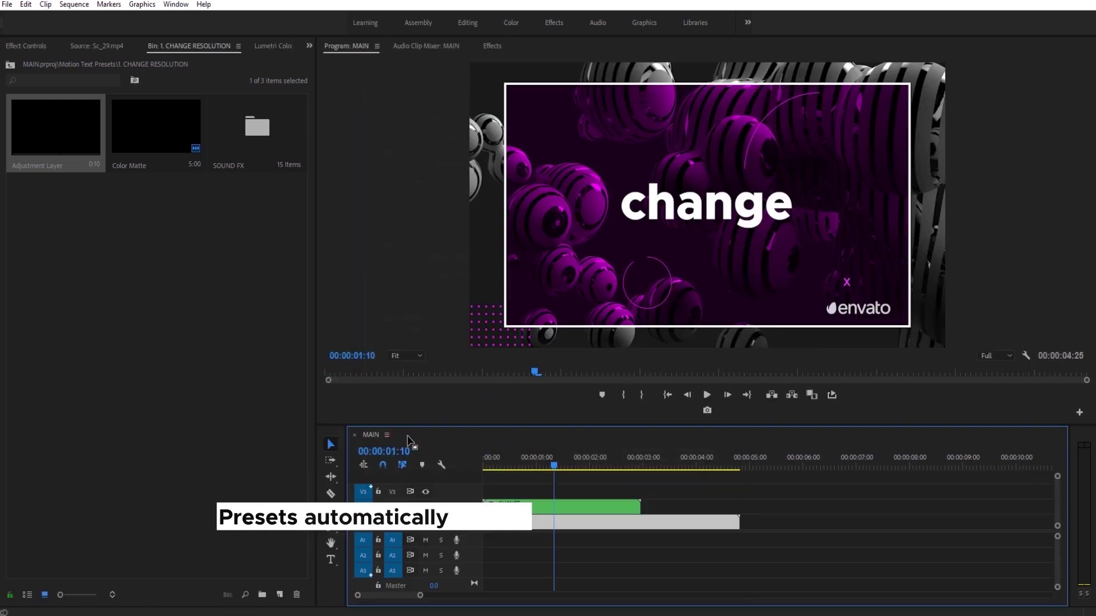
pyautogui.doubleClick(529, 507)
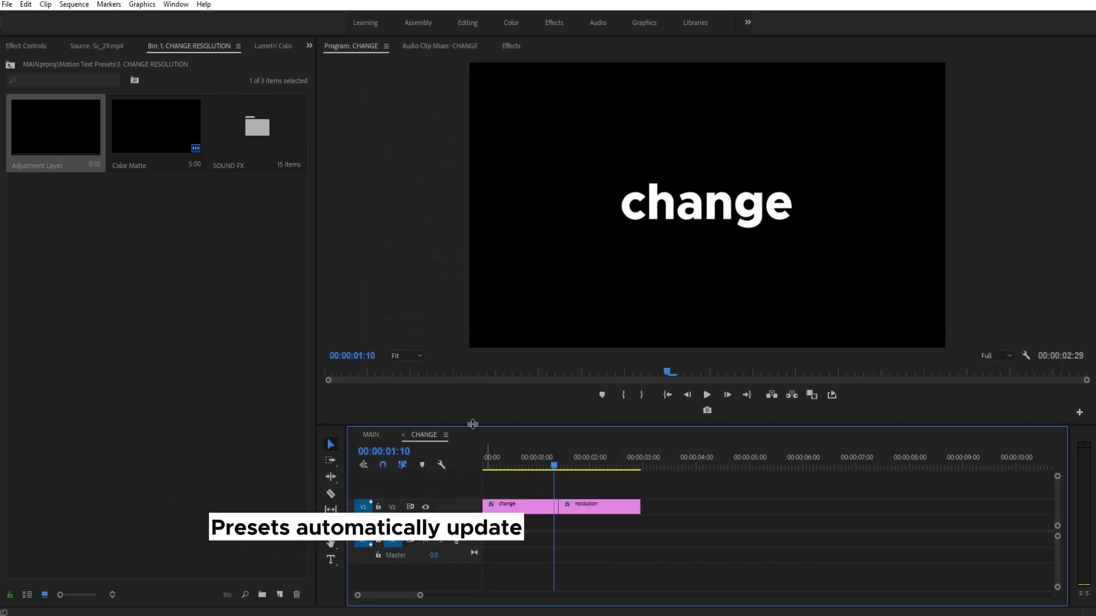
pyautogui.click(11, 66)
pyautogui.doubleClick(144, 131)
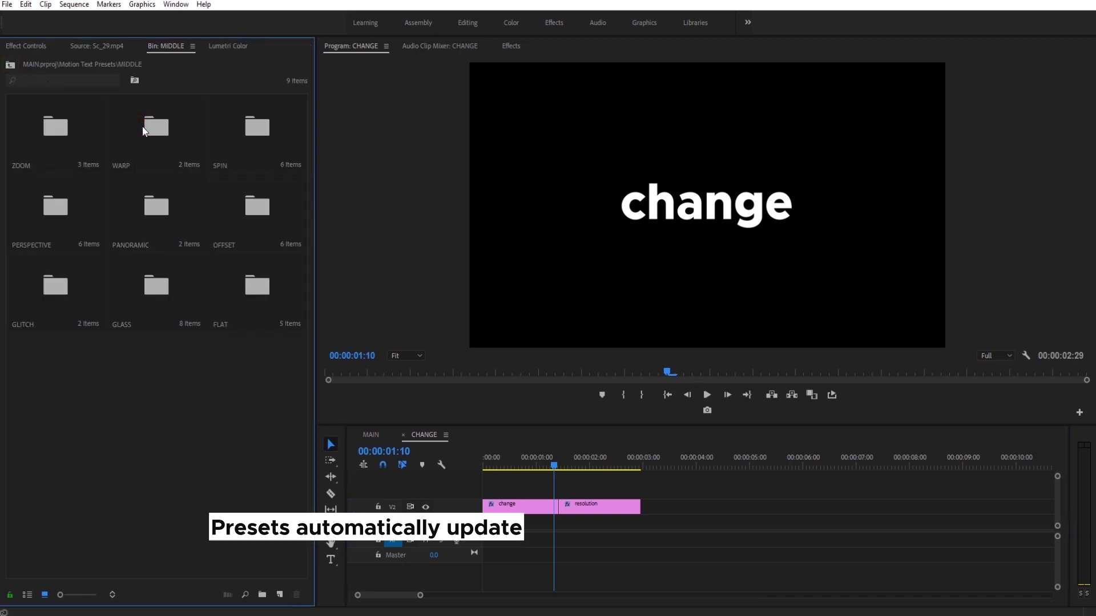
pyautogui.doubleClick(257, 145)
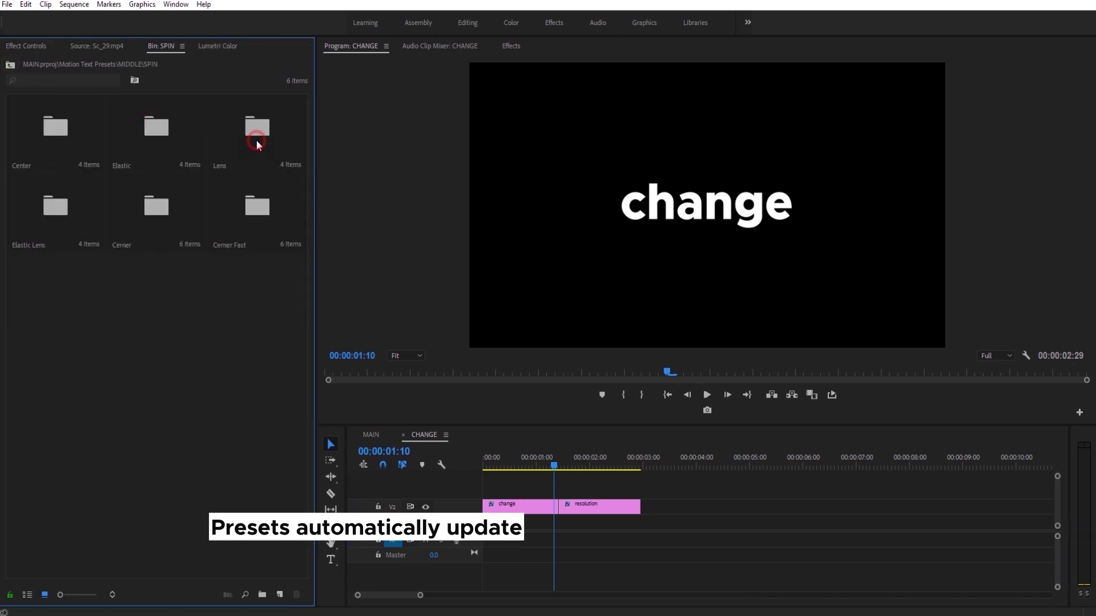
pyautogui.doubleClick(59, 132)
pyautogui.moveTo(145, 132); pyautogui.dragTo(565, 489)
pyautogui.click(370, 435)
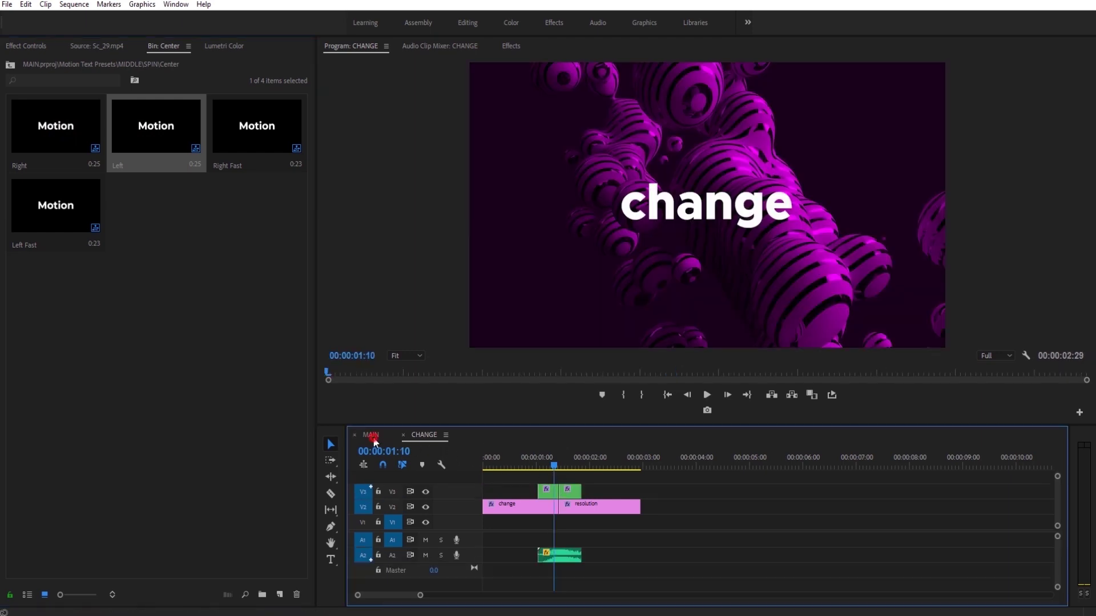
pyautogui.click(706, 394)
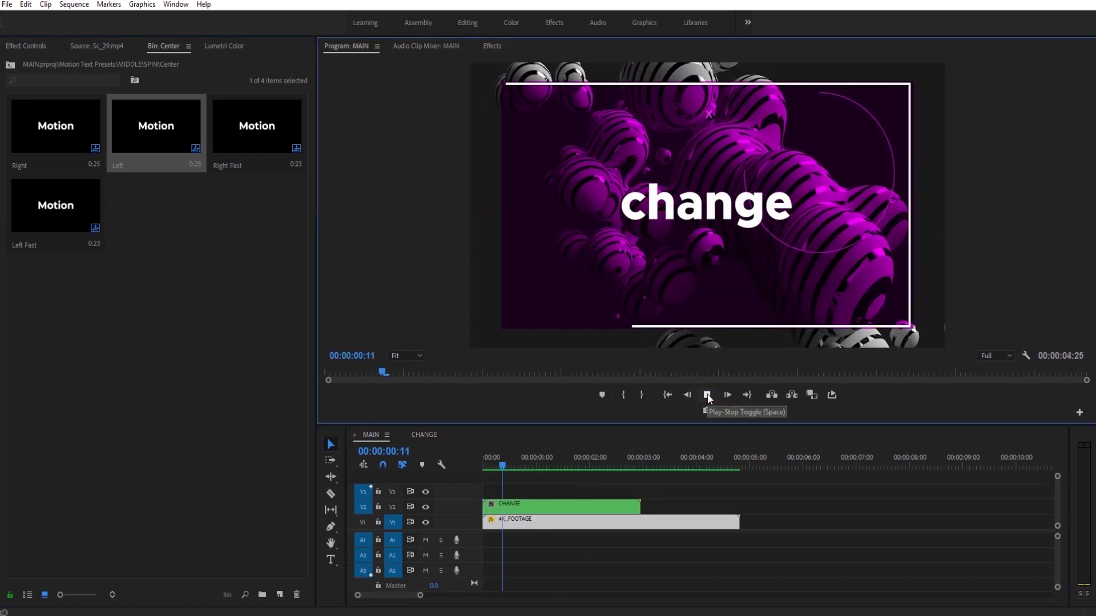